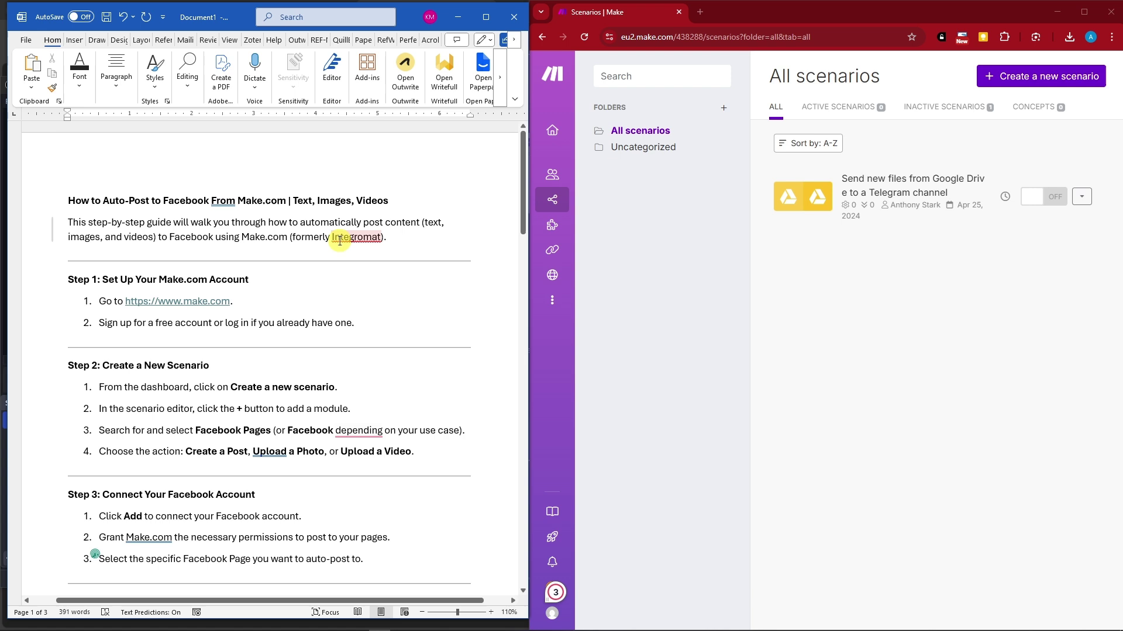
# Follow the guide's new-scenario step, start a scenario, and list the Facebook Pages modules
pyautogui.click(342, 282)
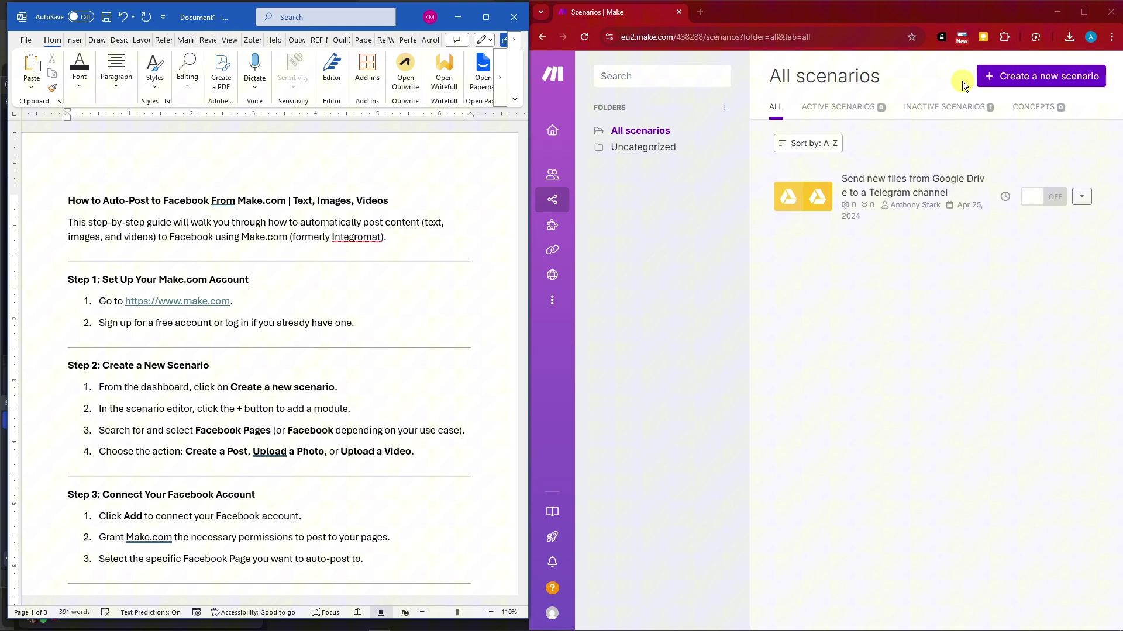
pyautogui.scroll(-3, 316, 334)
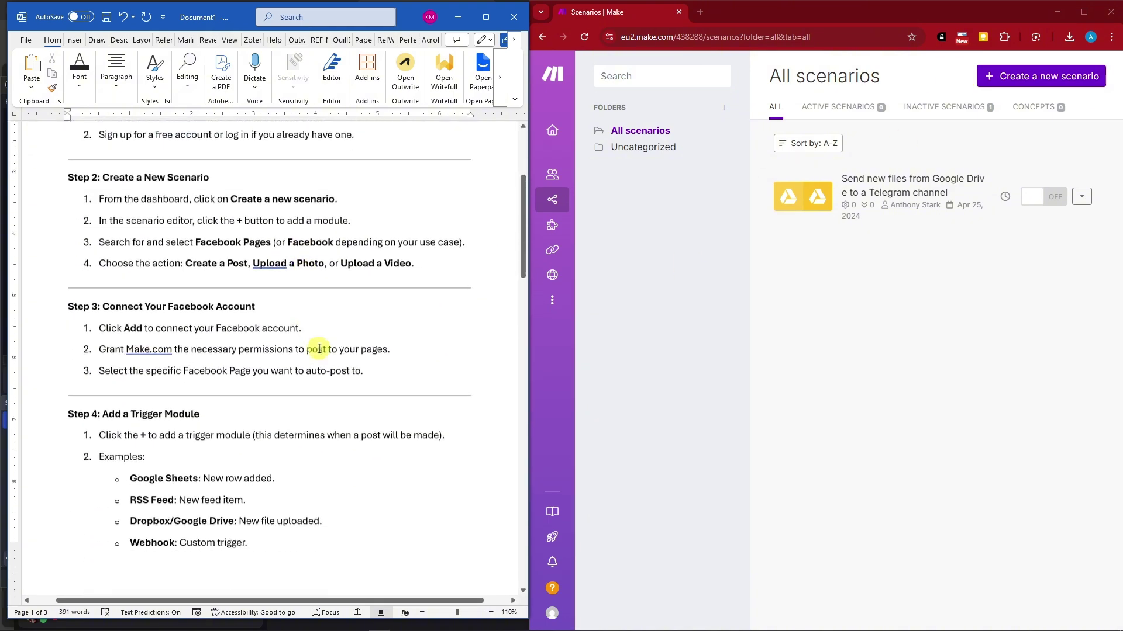
pyautogui.scroll(-4, 338, 349)
pyautogui.scroll(-5, 337, 350)
pyautogui.scroll(-4, 337, 349)
pyautogui.moveTo(524, 386)
pyautogui.mouseDown()
pyautogui.moveTo(522, 406)
pyautogui.moveTo(524, 200)
pyautogui.mouseUp()
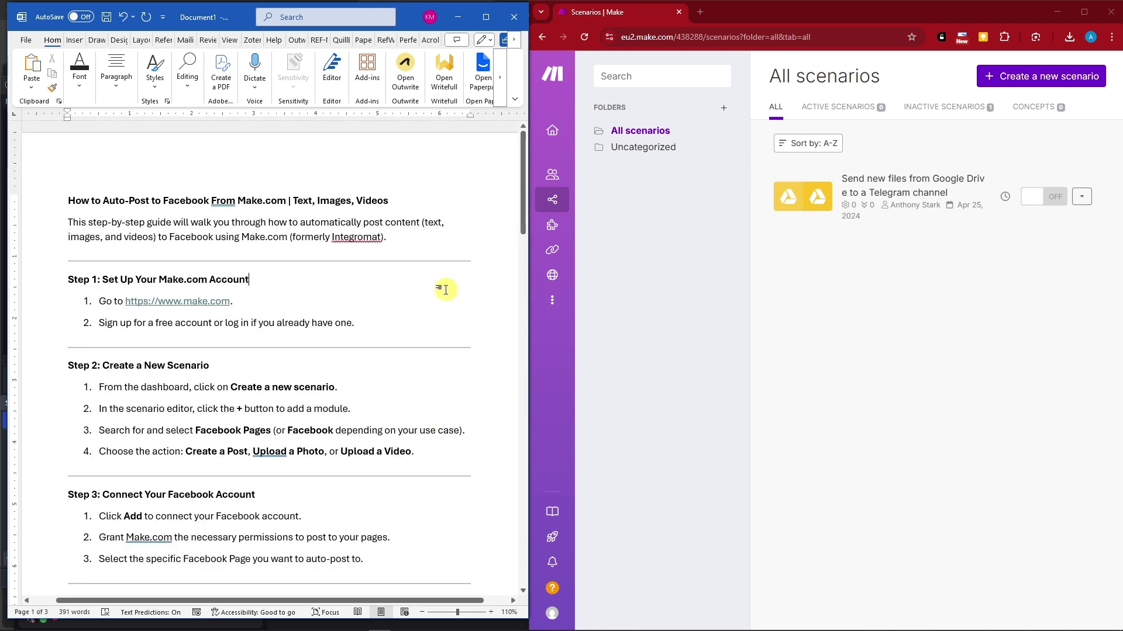
pyautogui.scroll(-2, 149, 263)
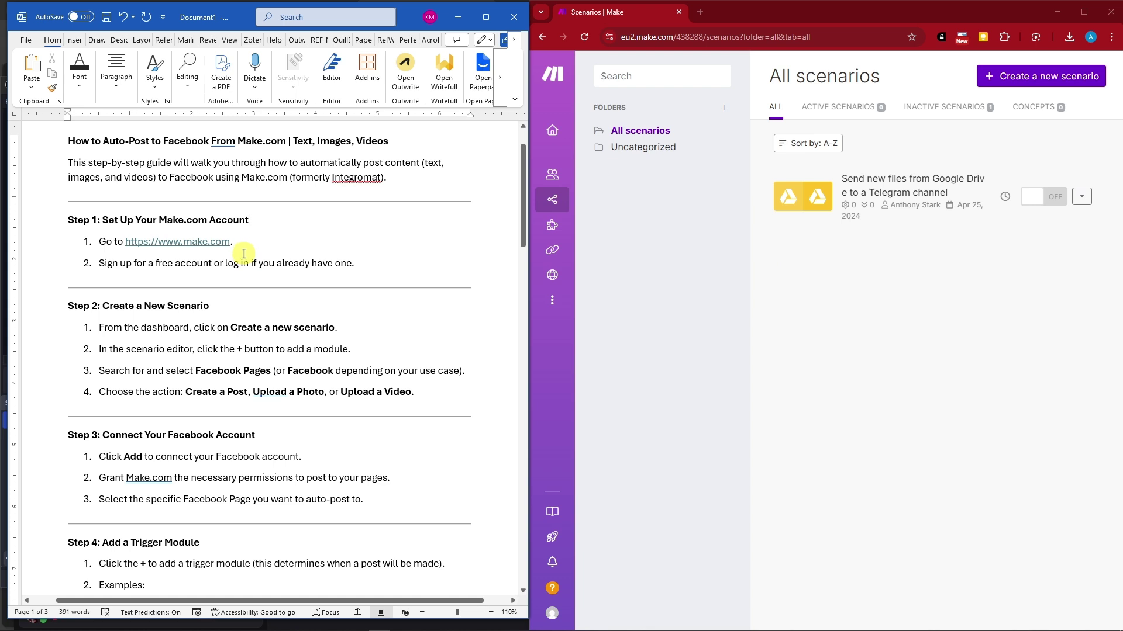
pyautogui.scroll(-2, 162, 263)
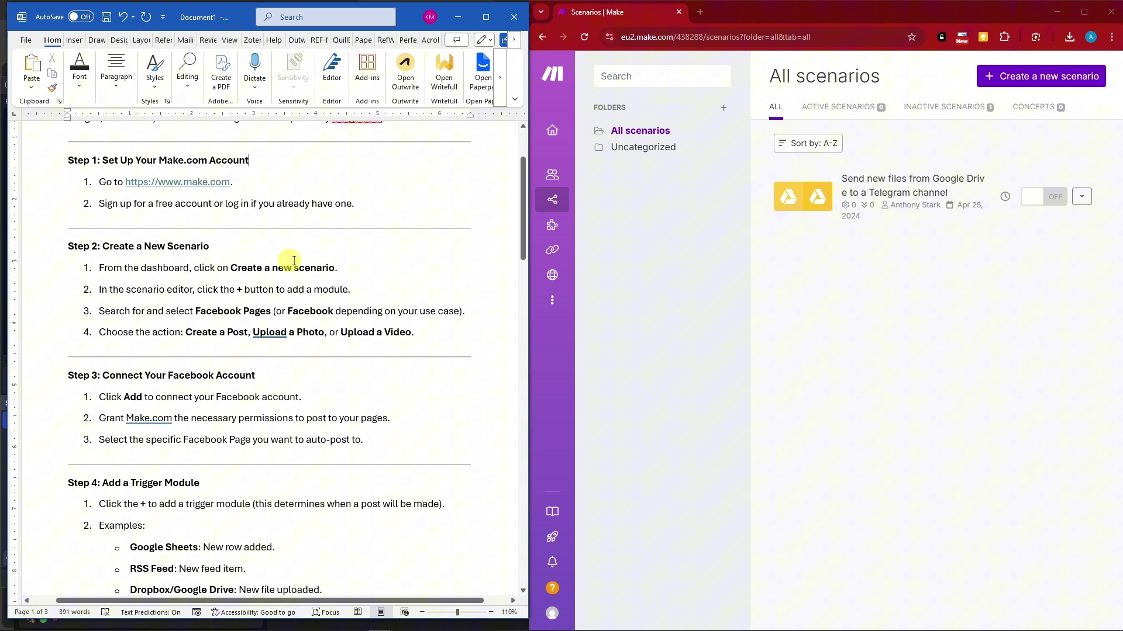
pyautogui.moveTo(195, 267); pyautogui.dragTo(335, 268)
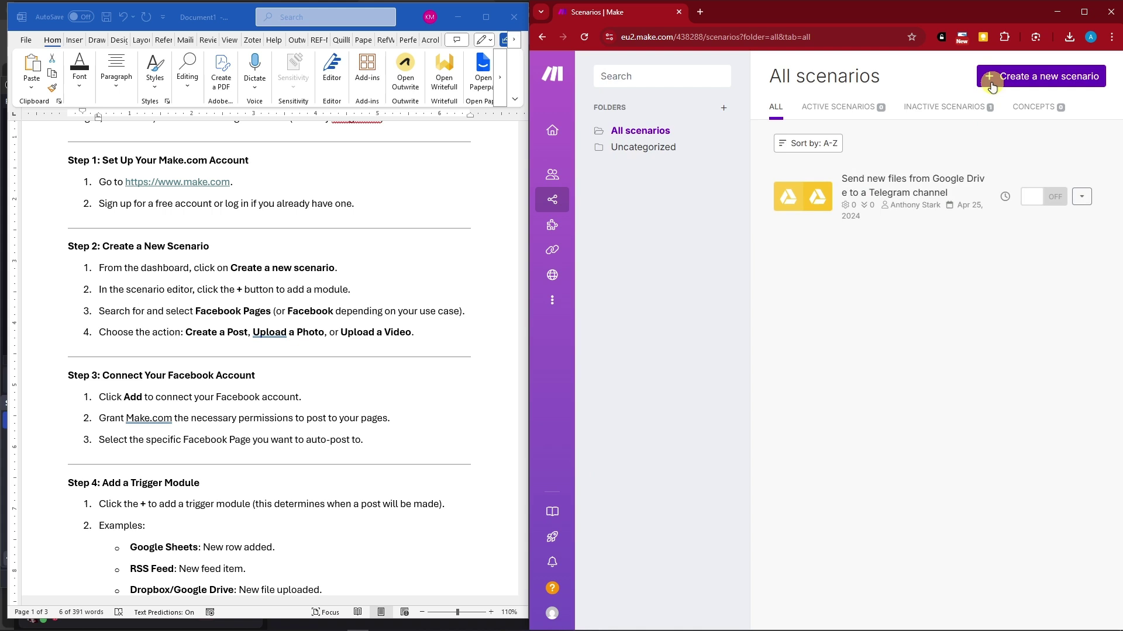
pyautogui.click(992, 83)
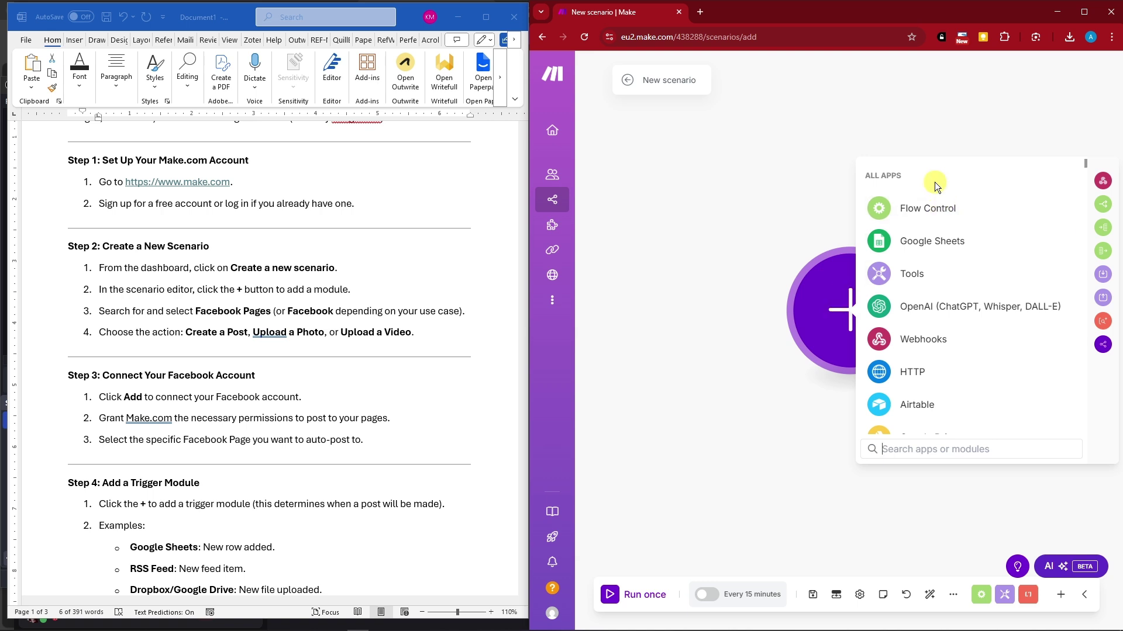
pyautogui.write('face')
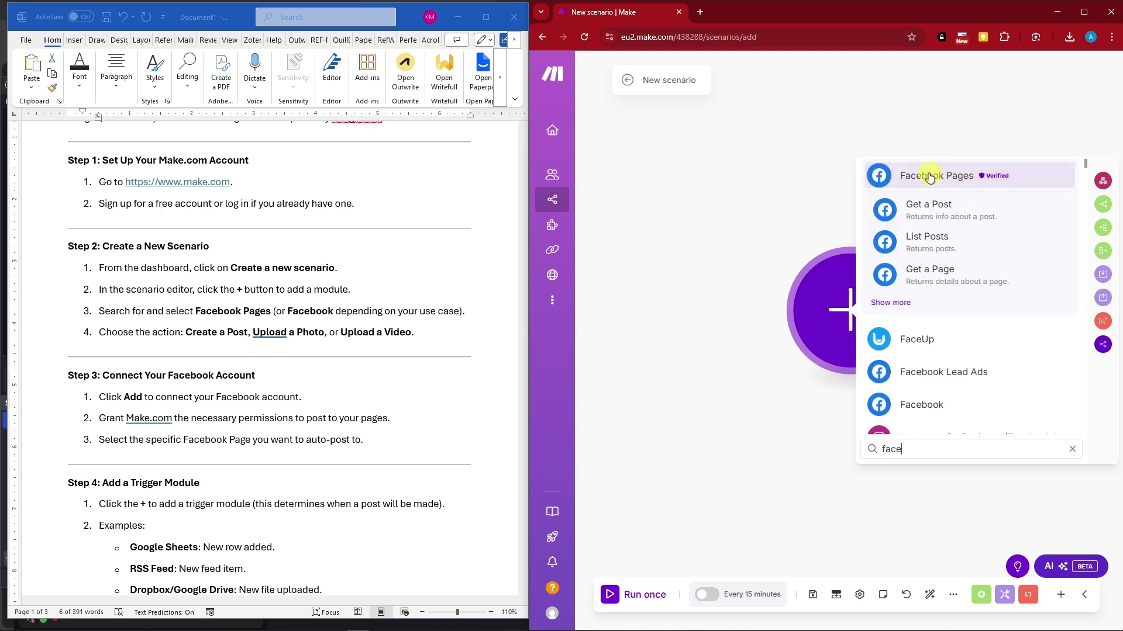
pyautogui.click(930, 178)
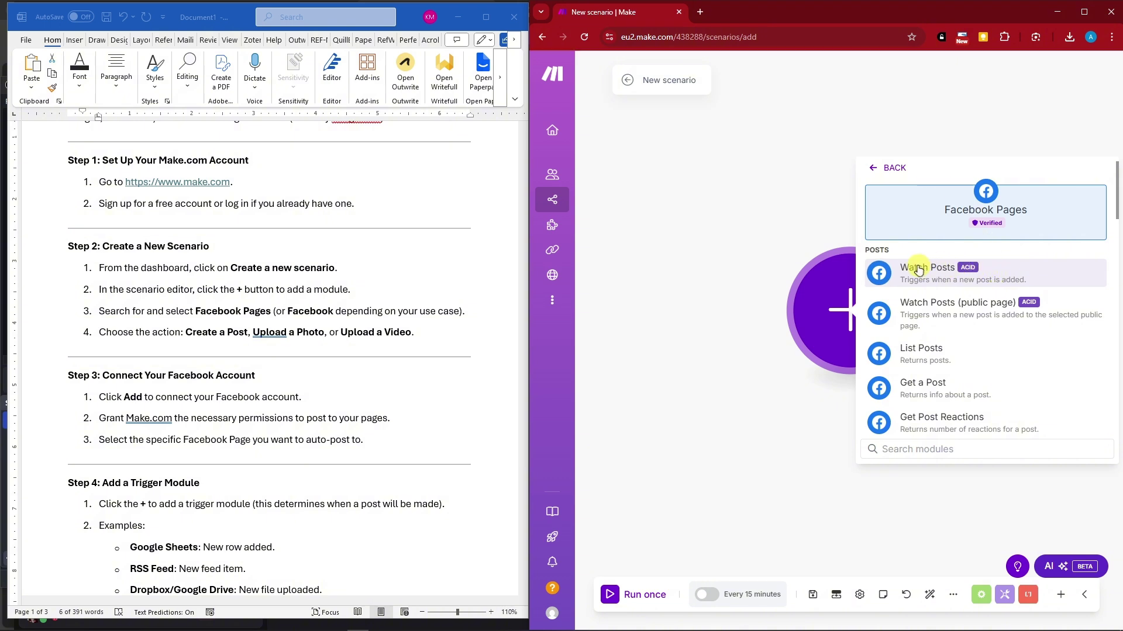
pyautogui.scroll(-1, 945, 381)
pyautogui.scroll(-1, 945, 380)
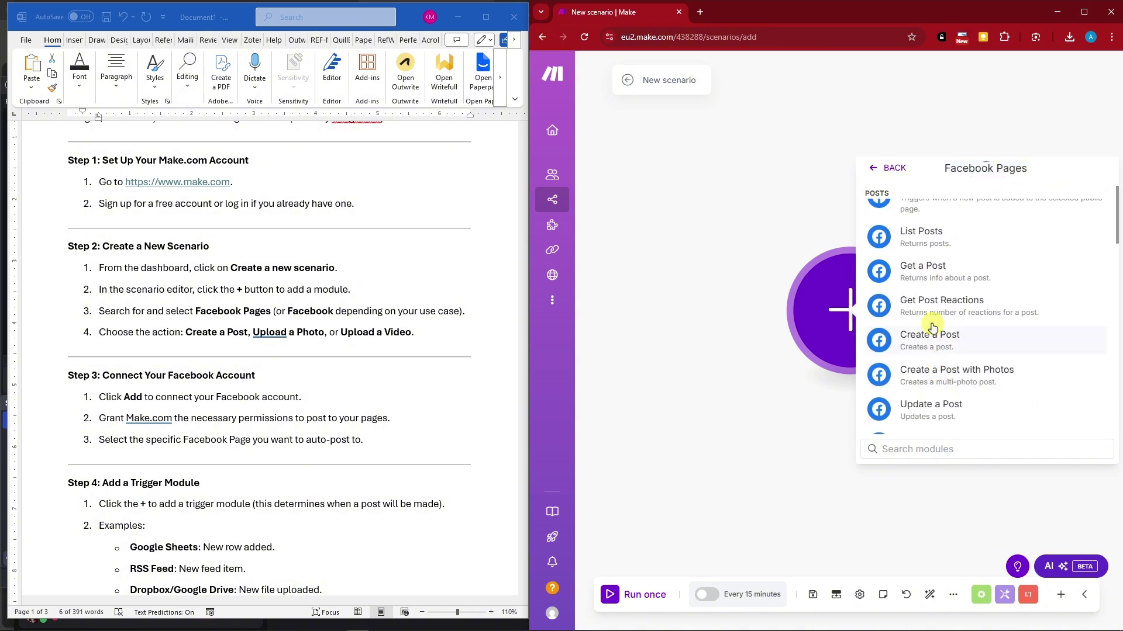
pyautogui.scroll(-2, 944, 347)
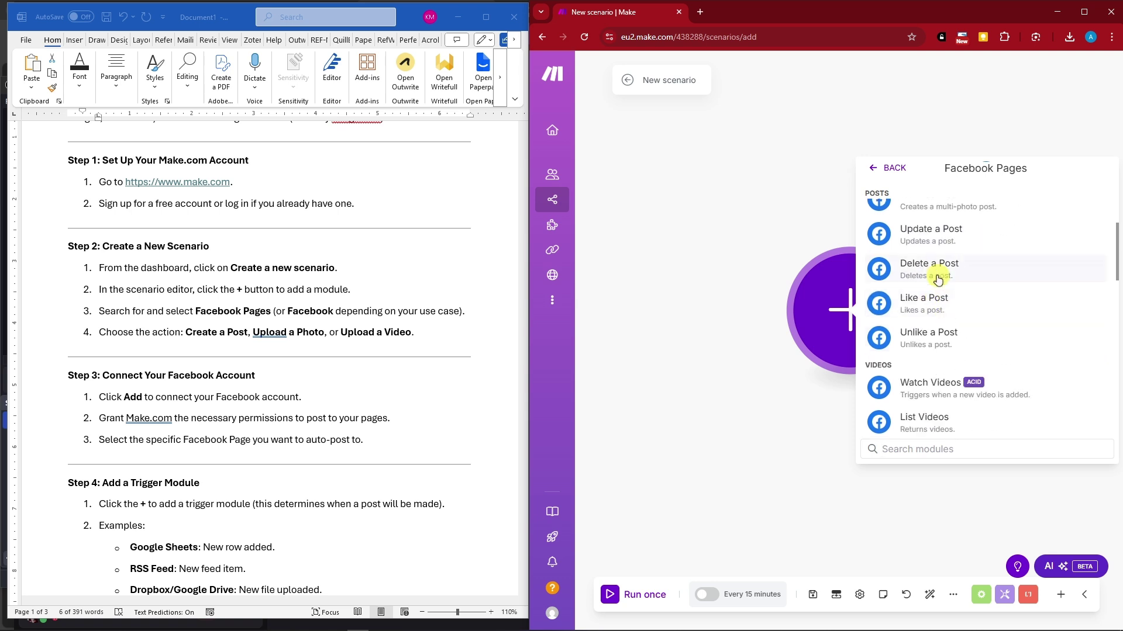
pyautogui.scroll(-2, 945, 298)
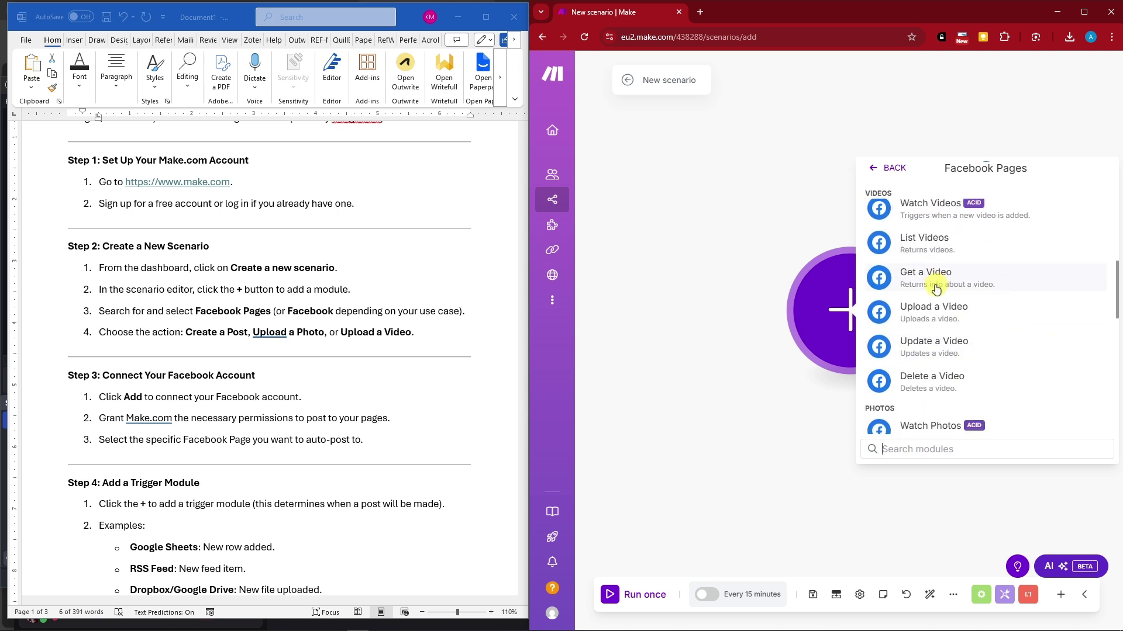
pyautogui.scroll(2, 944, 298)
pyautogui.scroll(2, 944, 298)
pyautogui.scroll(2, 965, 317)
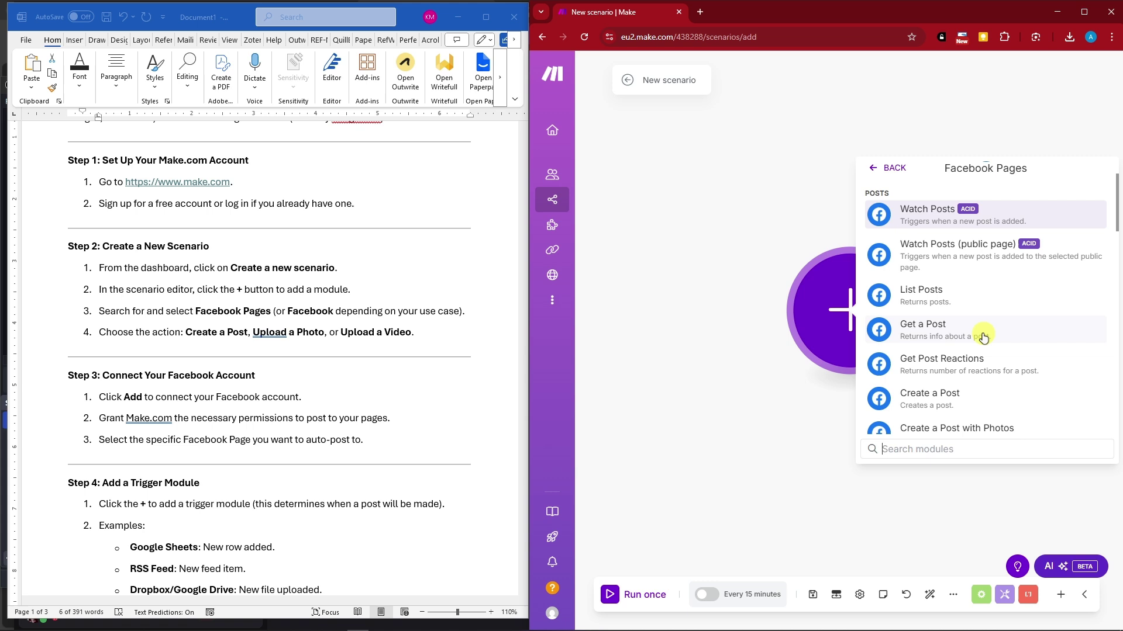
pyautogui.scroll(-2, 976, 345)
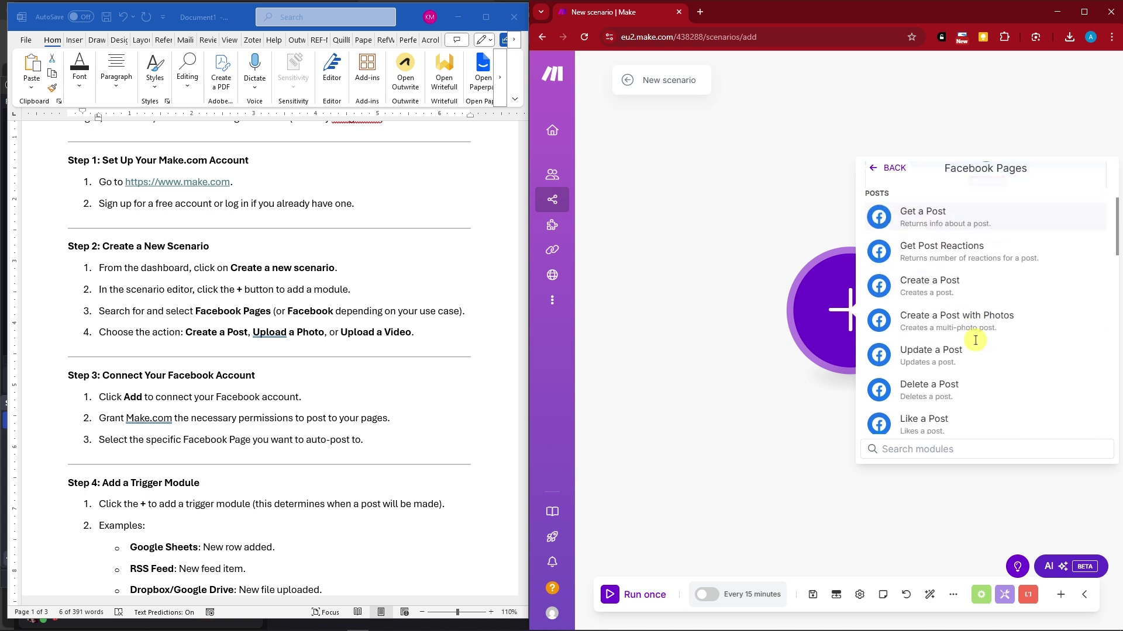
# Add the Facebook Pages Create a Post module, leaving its connection unset
pyautogui.click(990, 313)
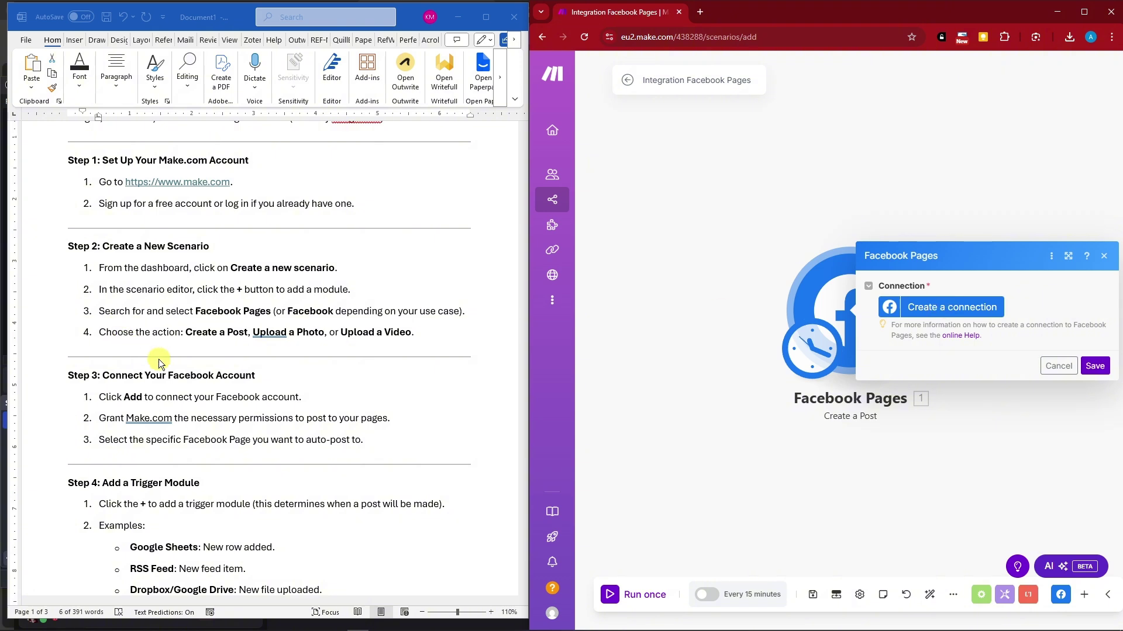
pyautogui.scroll(-1, 140, 334)
pyautogui.scroll(-1, 211, 347)
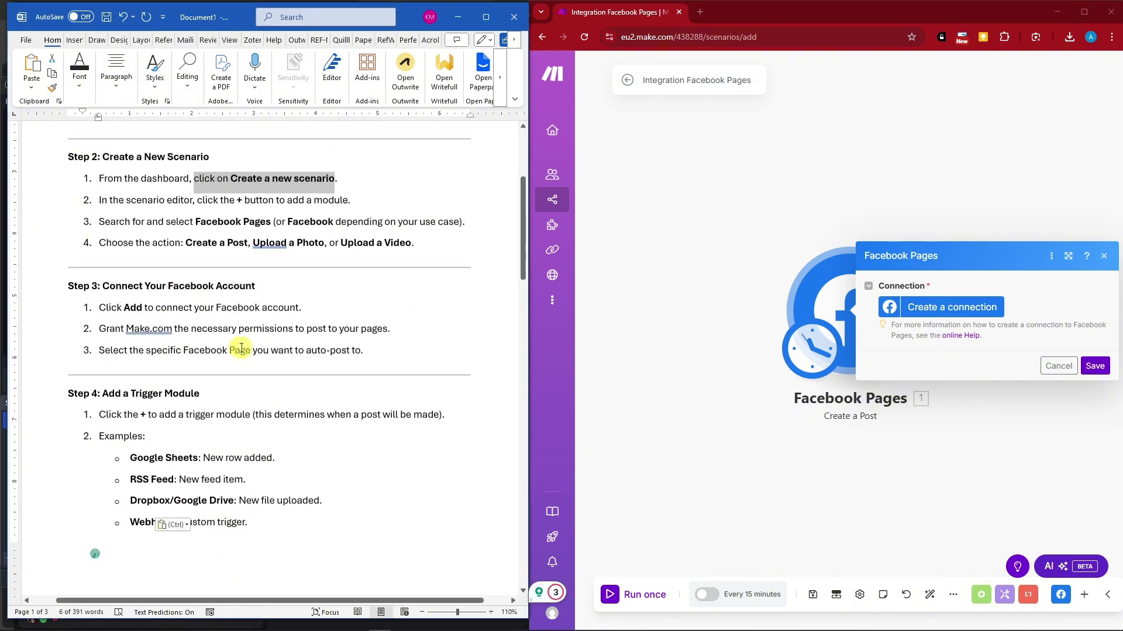
pyautogui.scroll(-2, 250, 338)
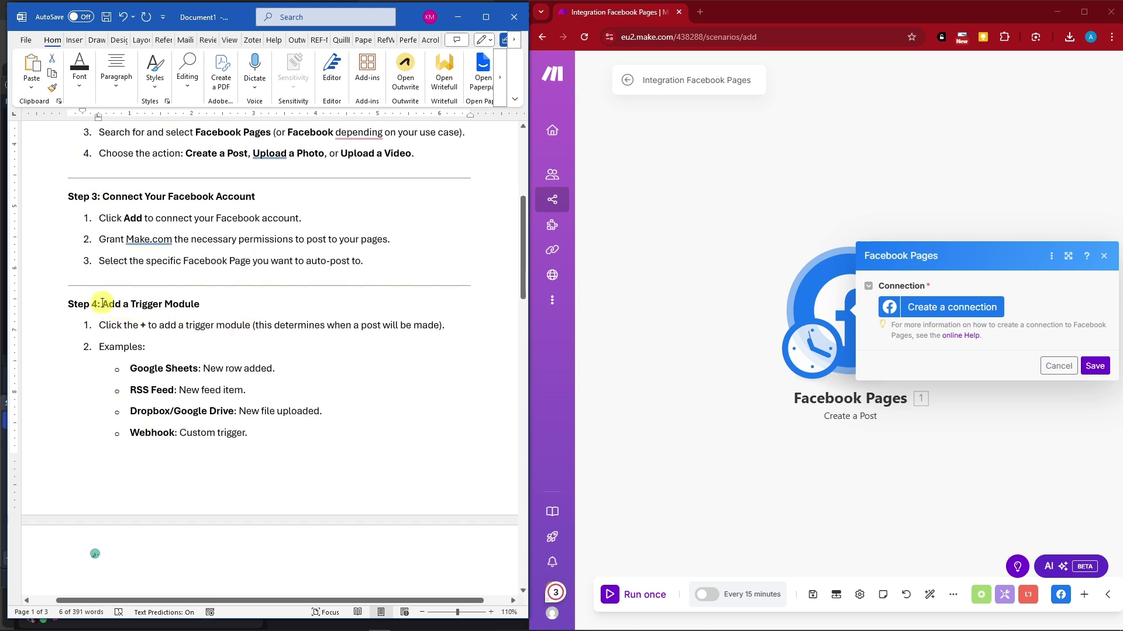
pyautogui.click(1104, 256)
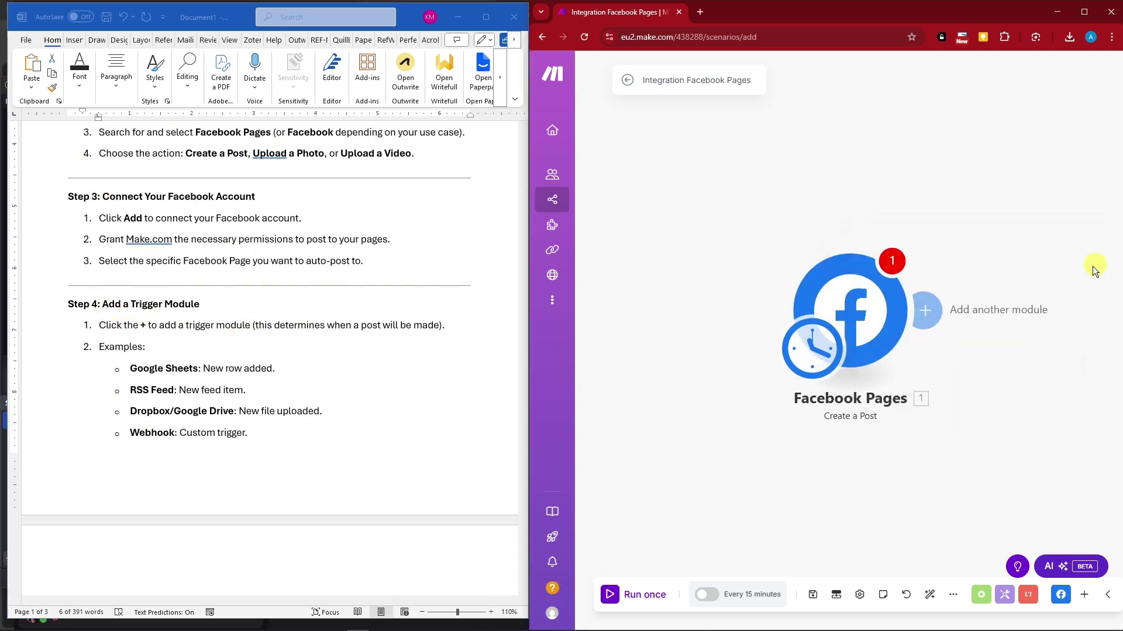
pyautogui.click(927, 313)
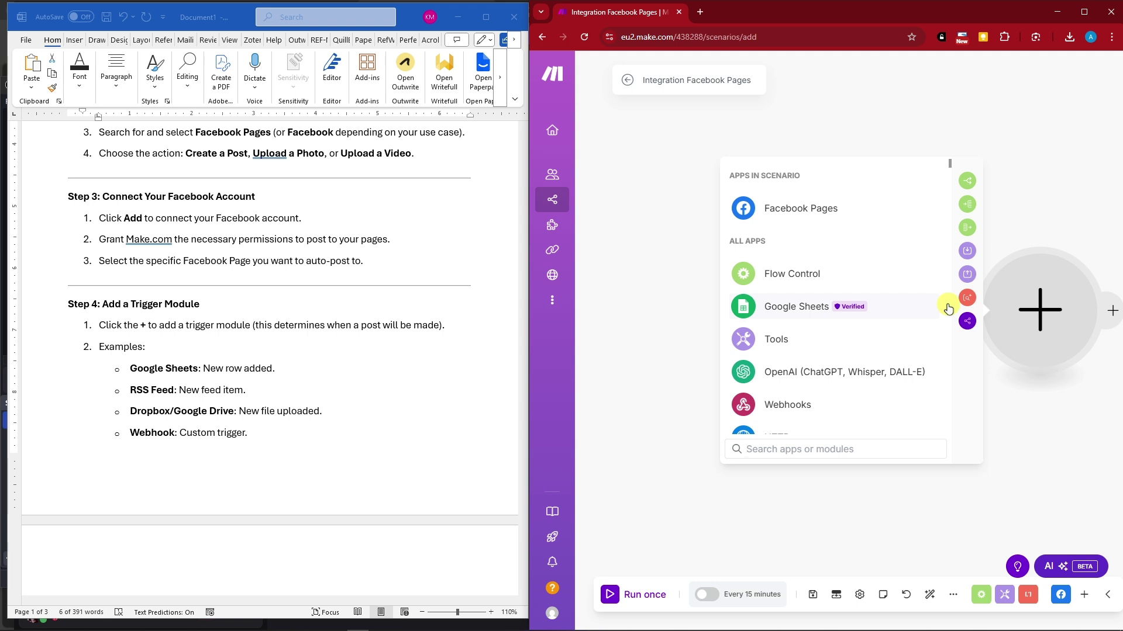
pyautogui.write('google')
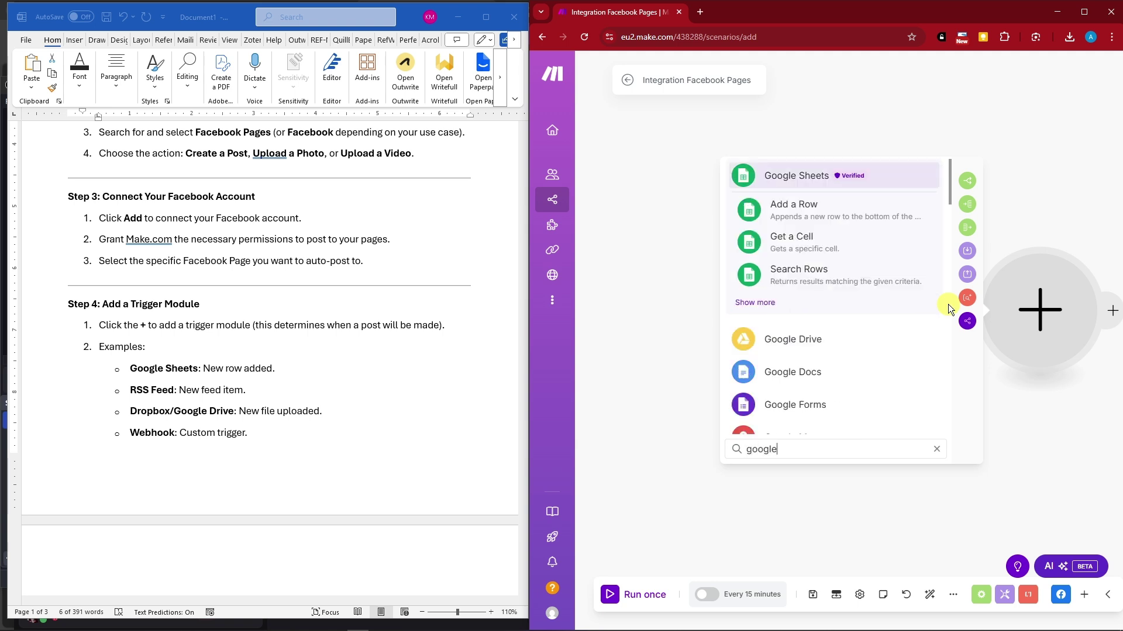
pyautogui.hotkey('ctrl', 'a')
pyautogui.write('drop')
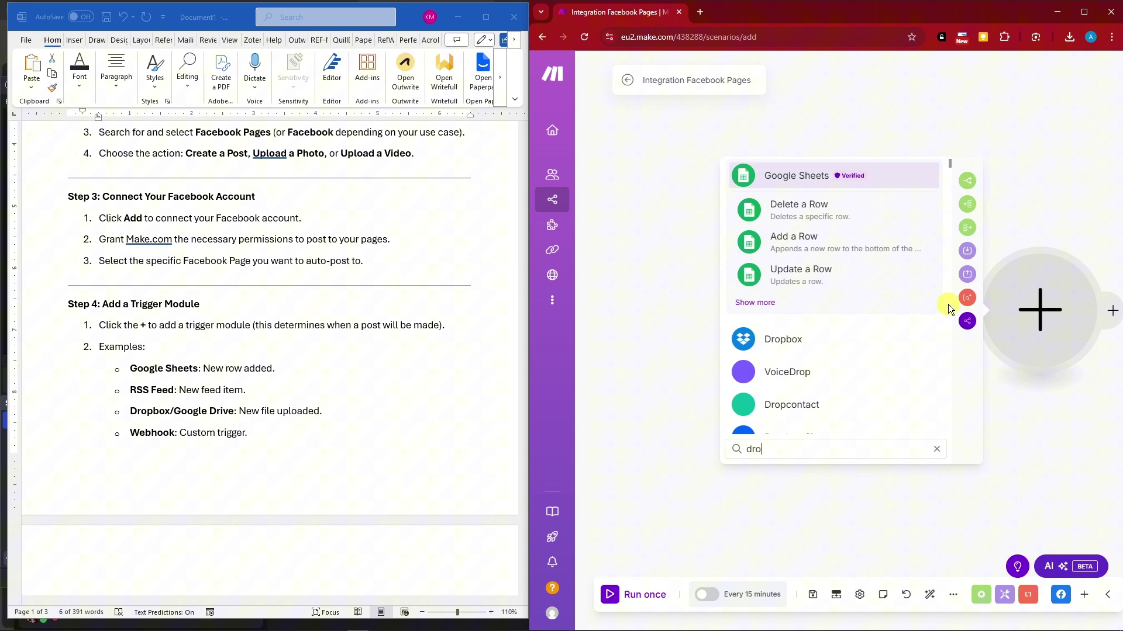
pyautogui.press('BackSpace')
pyautogui.press('BackSpace')
pyautogui.press('BackSpace')
pyautogui.scroll(-3, 193, 377)
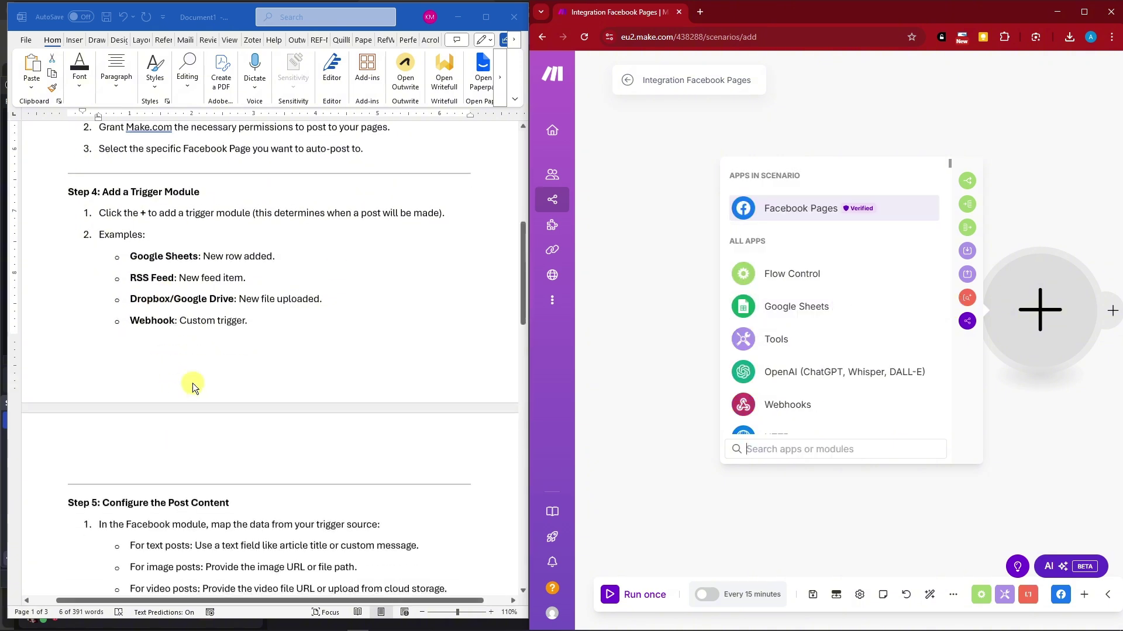
pyautogui.scroll(-3, 193, 377)
pyautogui.scroll(-3, 193, 377)
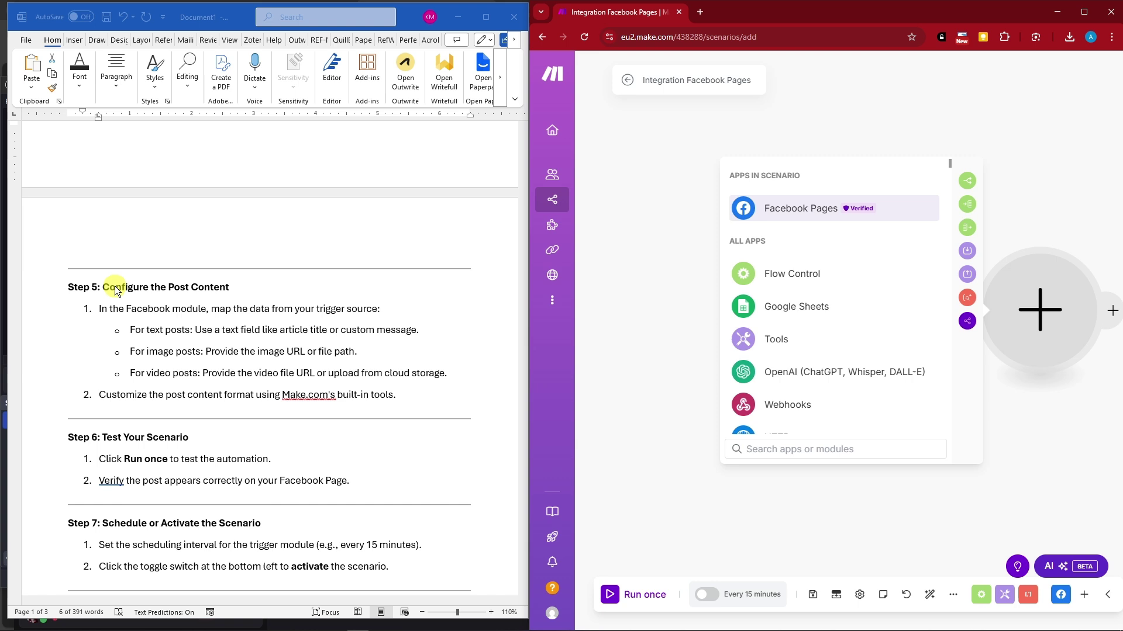
pyautogui.click(202, 332)
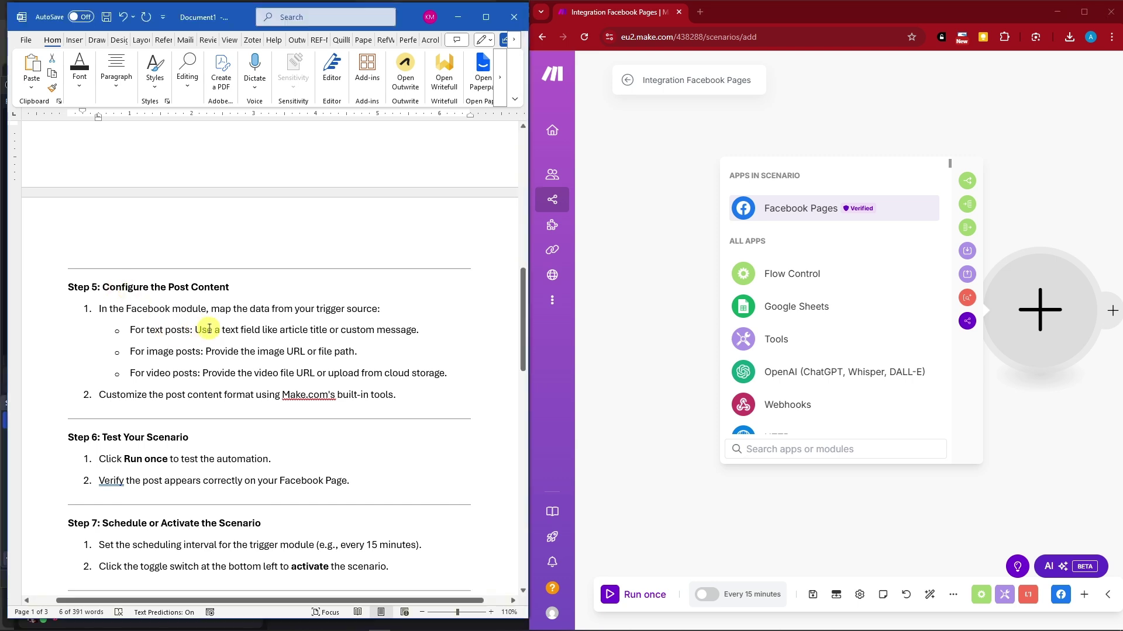
pyautogui.click(226, 376)
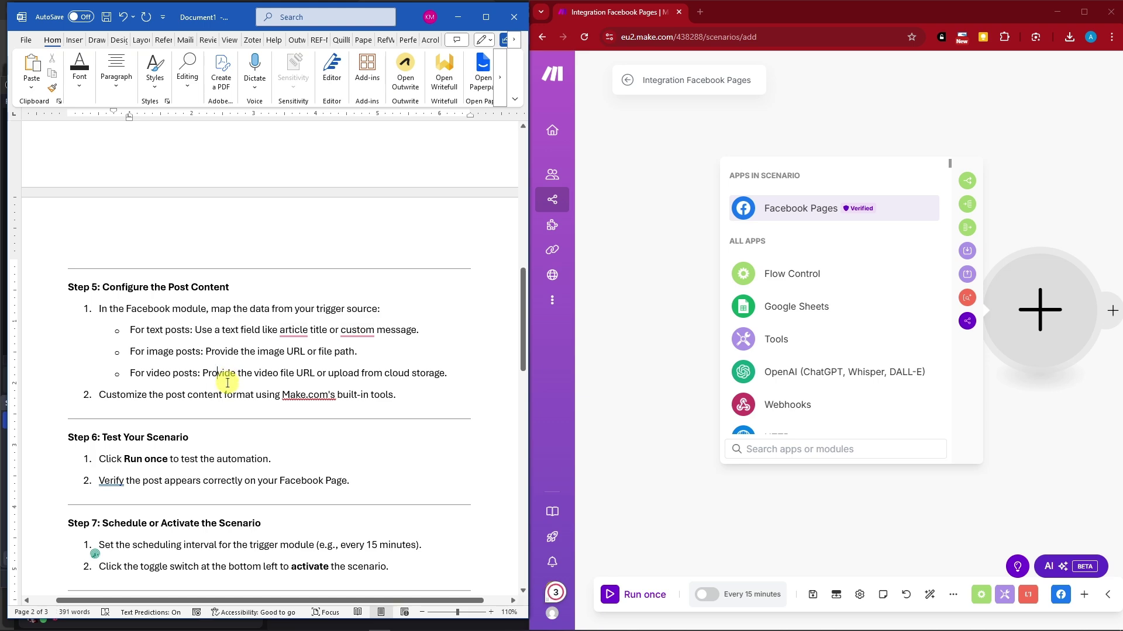
pyautogui.scroll(-3, 226, 383)
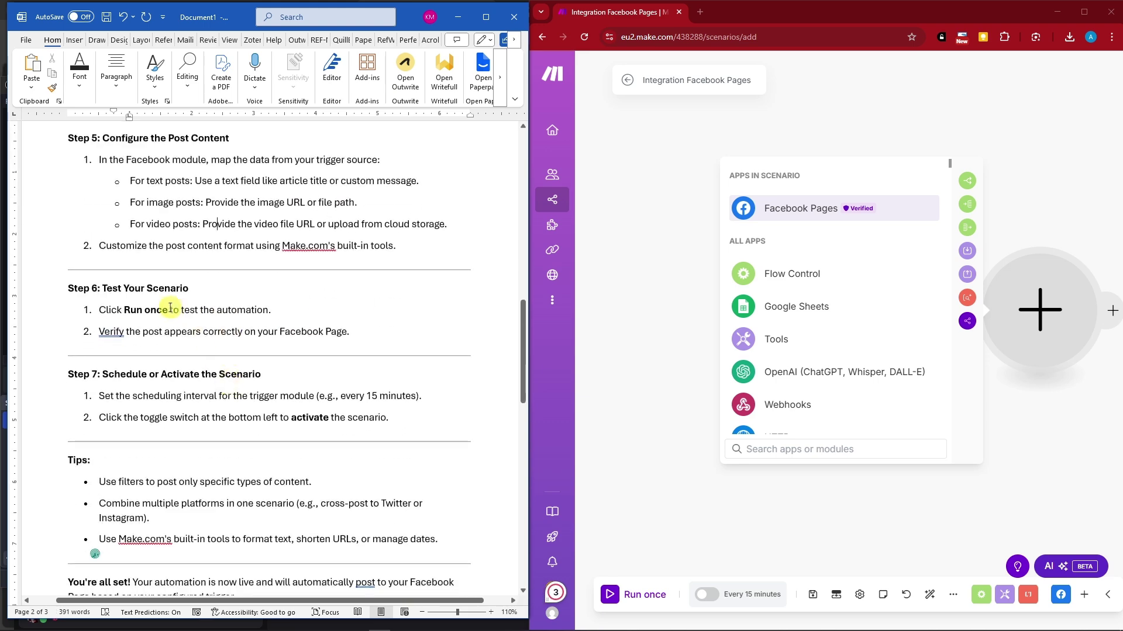
pyautogui.scroll(-3, 170, 308)
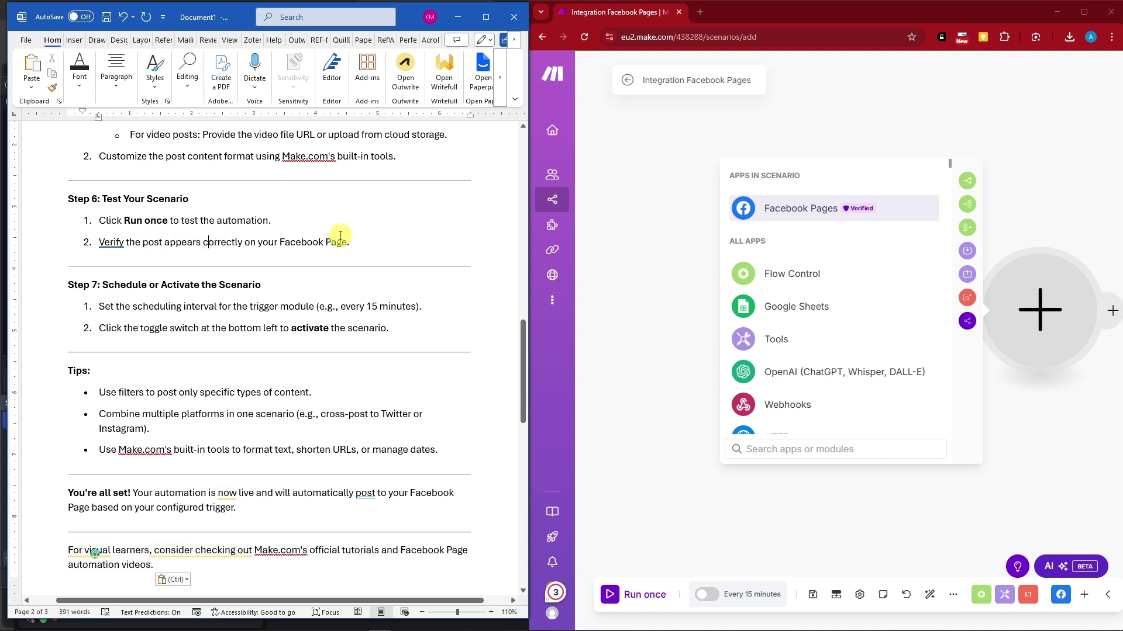
pyautogui.moveTo(351, 243); pyautogui.dragTo(74, 194)
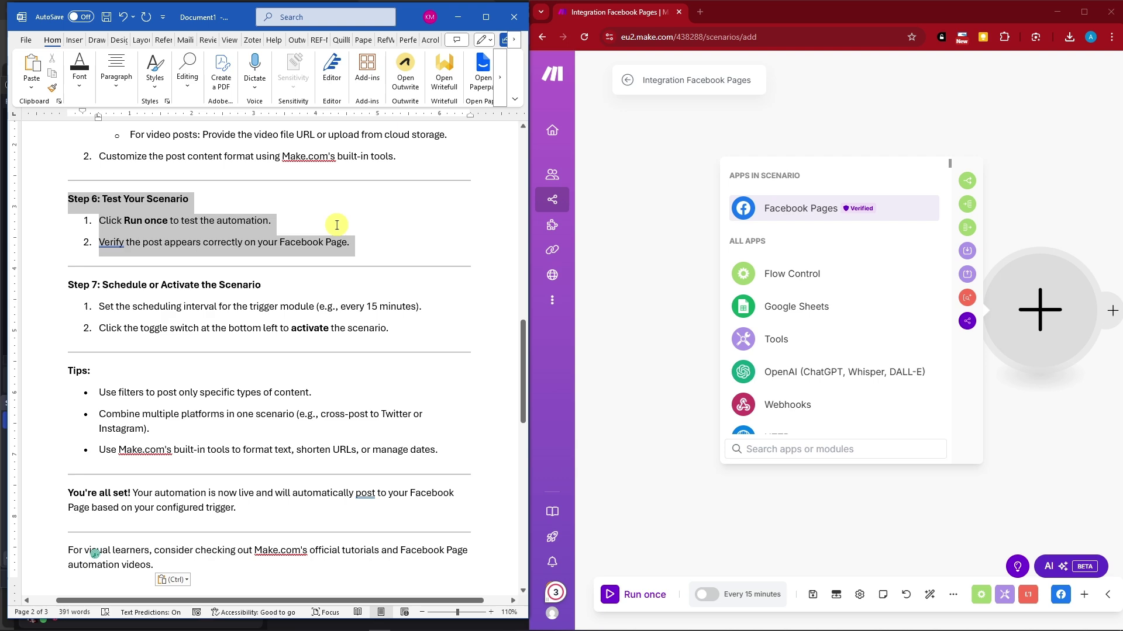
pyautogui.click(334, 221)
pyautogui.scroll(-5, 293, 283)
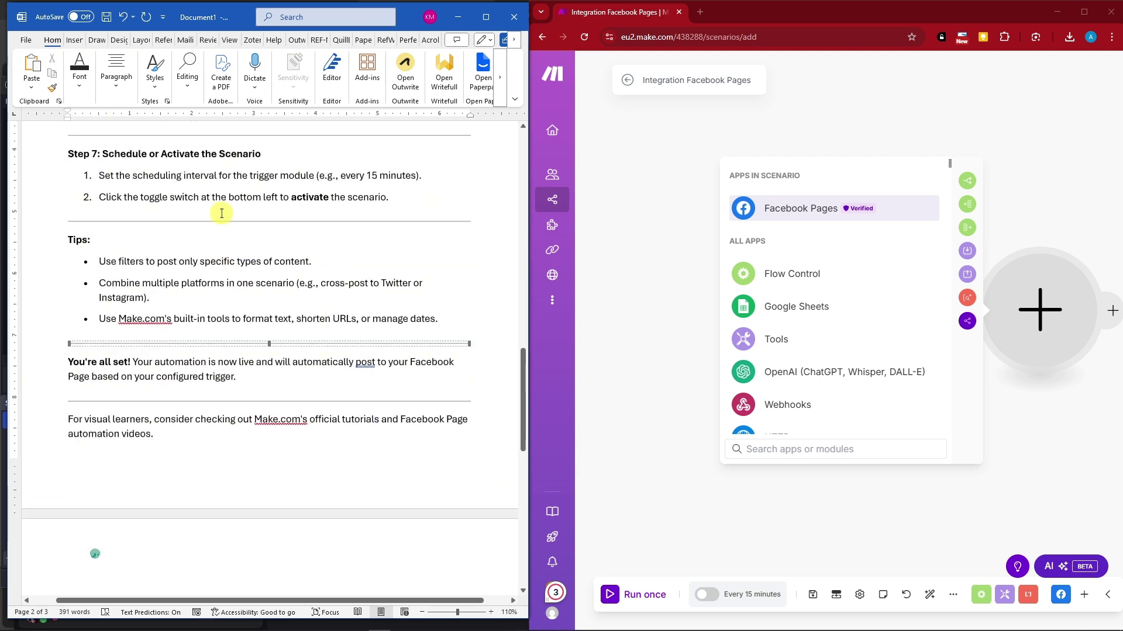
pyautogui.scroll(2, 228, 211)
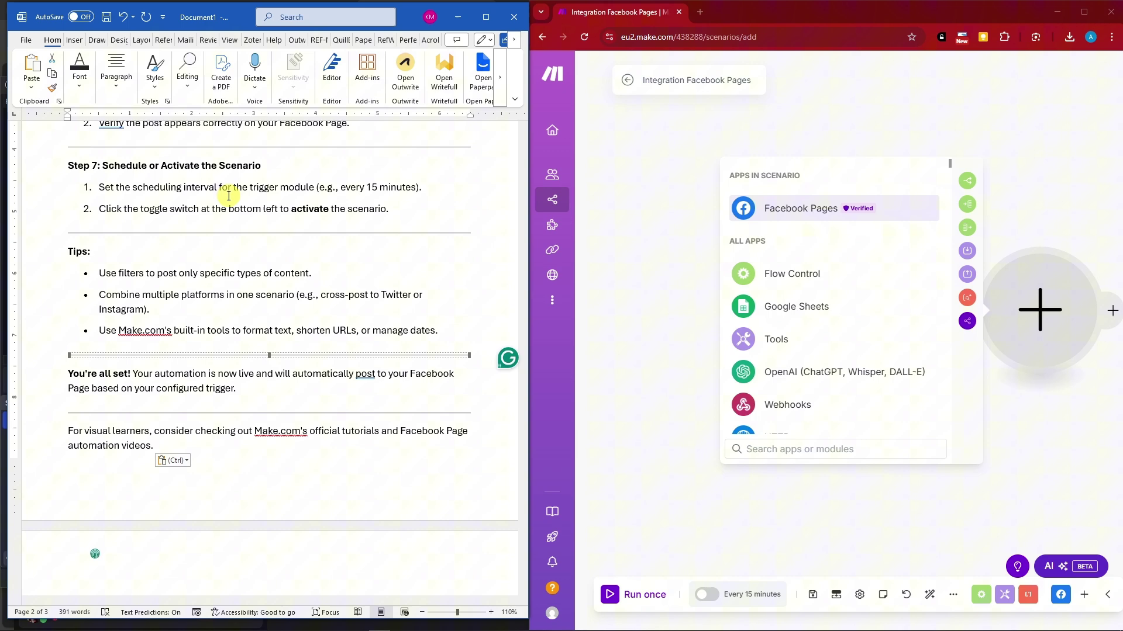
pyautogui.scroll(-2, 229, 195)
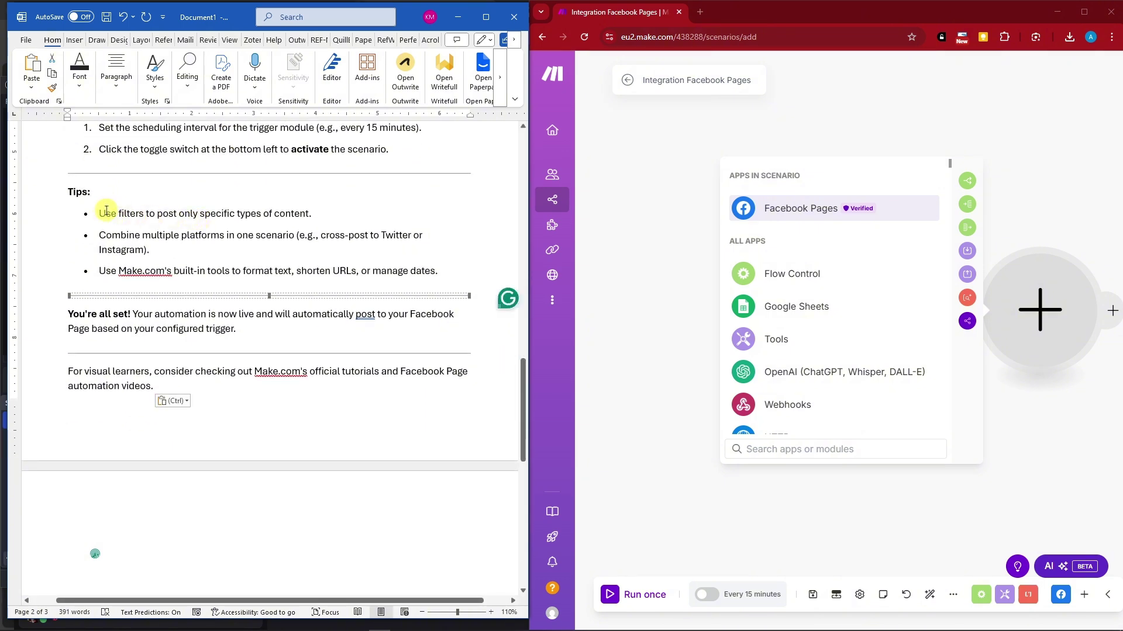
pyautogui.scroll(2, 166, 219)
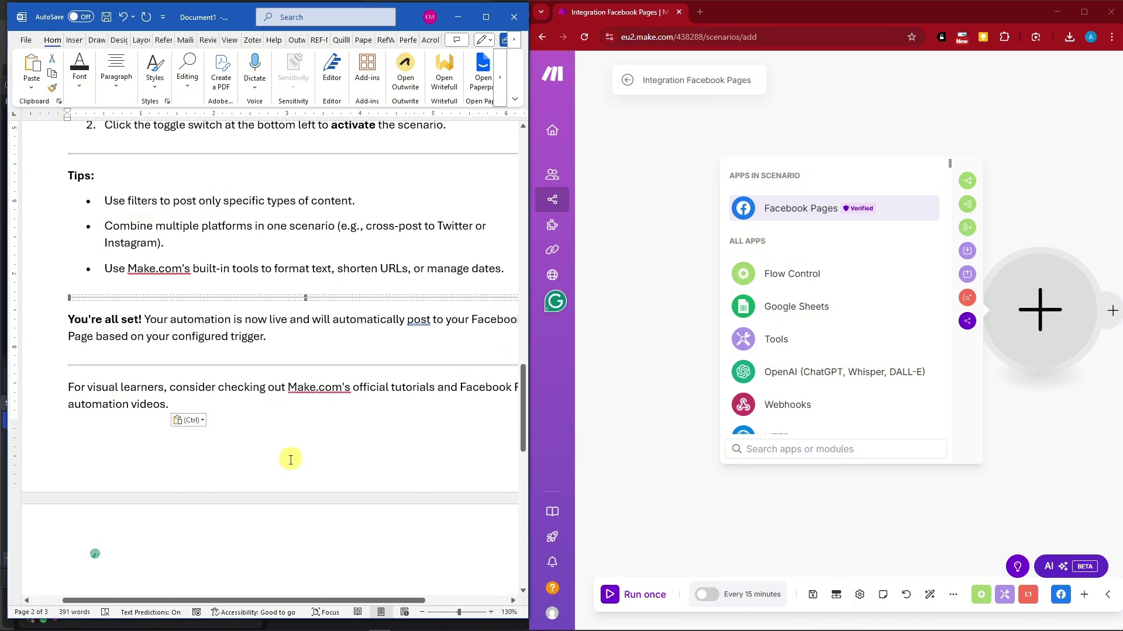
pyautogui.moveTo(336, 604); pyautogui.dragTo(378, 604)
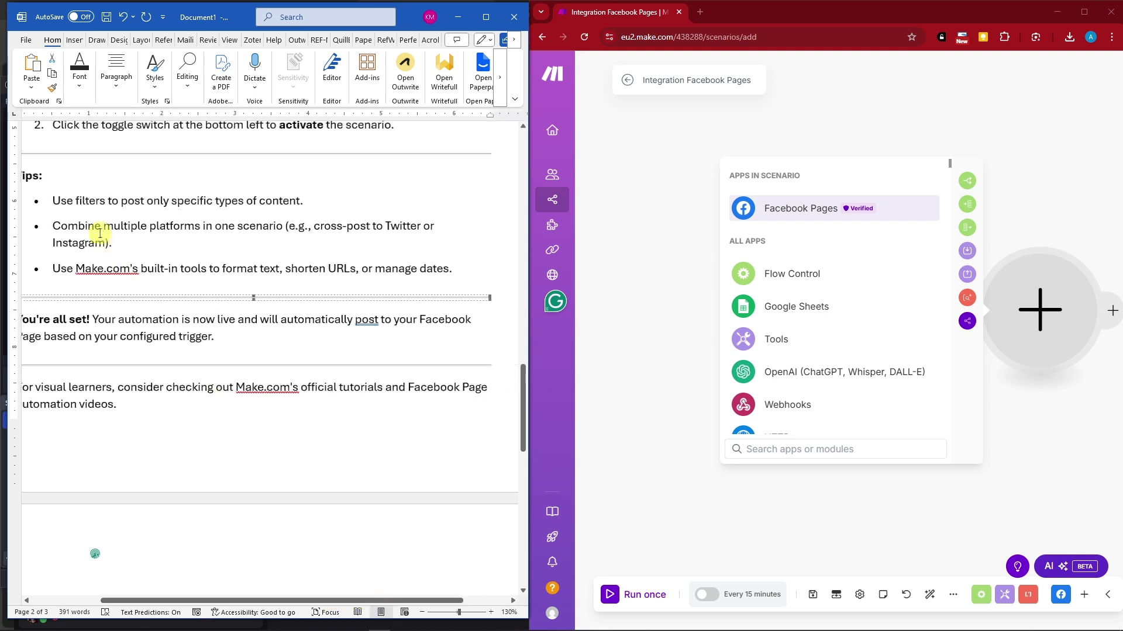
pyautogui.moveTo(53, 225); pyautogui.dragTo(277, 225)
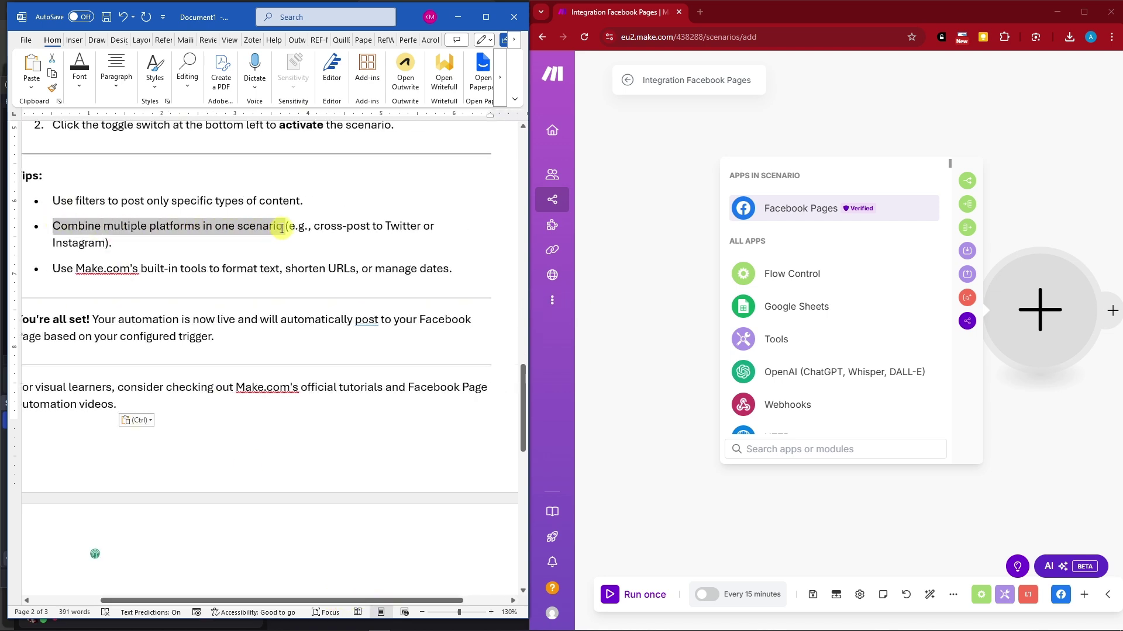
pyautogui.click(137, 250)
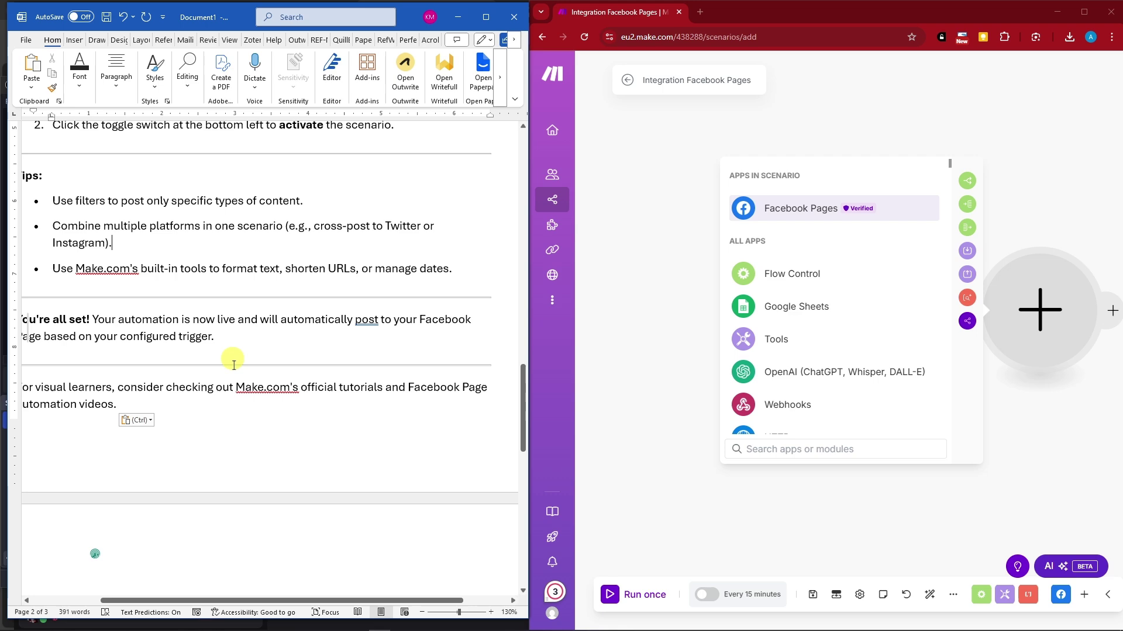
pyautogui.scroll(-1, 247, 274)
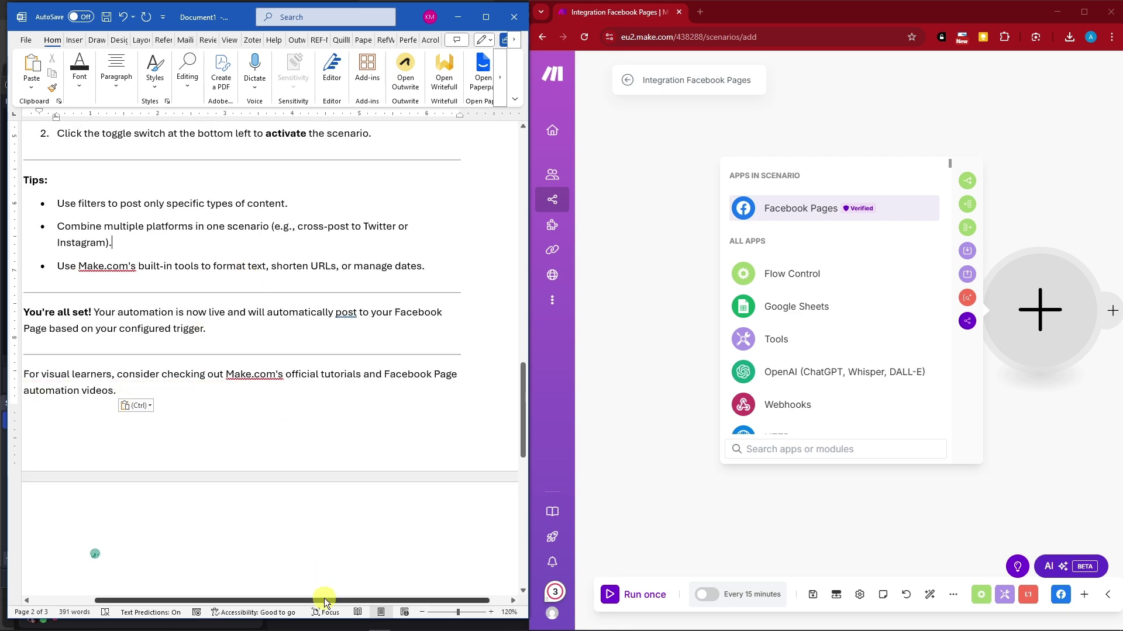
pyautogui.moveTo(327, 604); pyautogui.dragTo(311, 604)
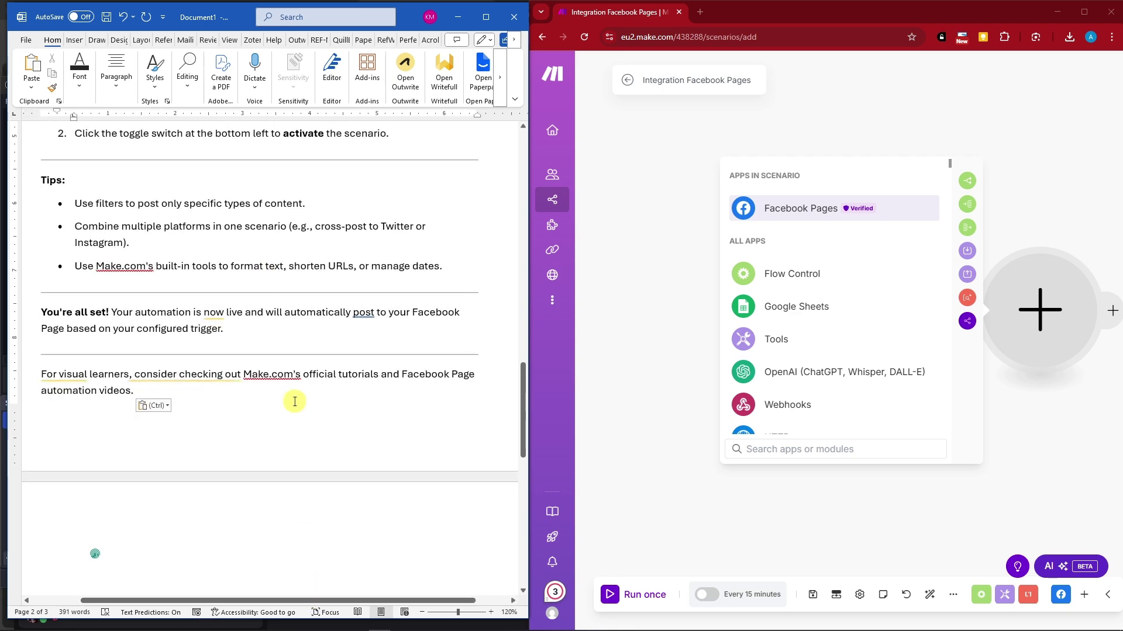
pyautogui.scroll(5, 294, 402)
pyautogui.scroll(5, 294, 402)
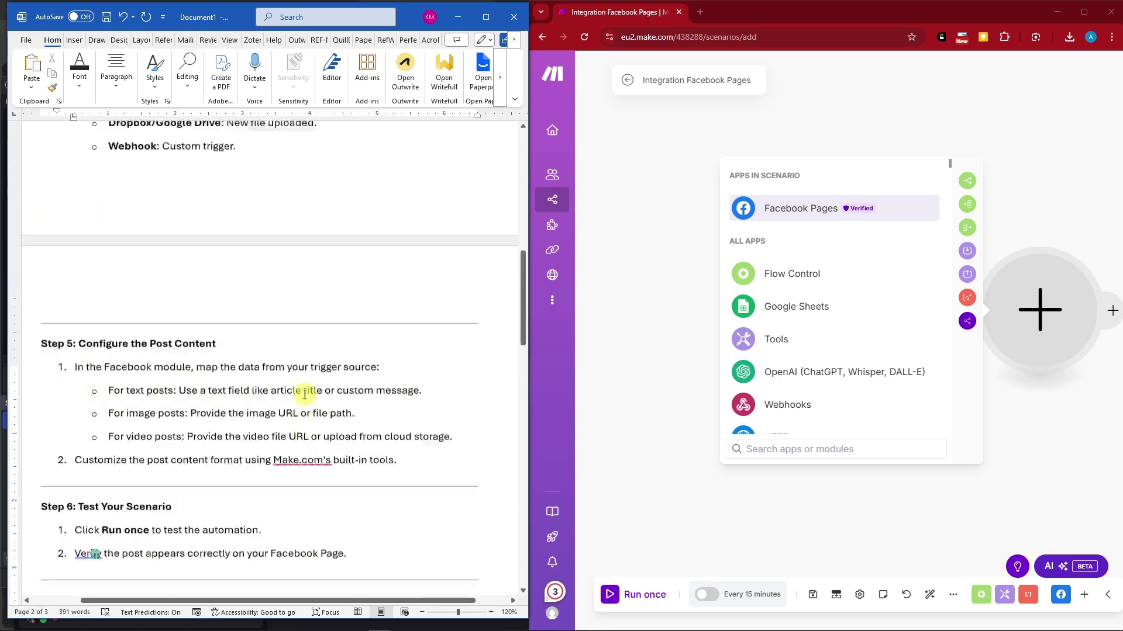
pyautogui.scroll(3, 294, 403)
pyautogui.click(658, 351)
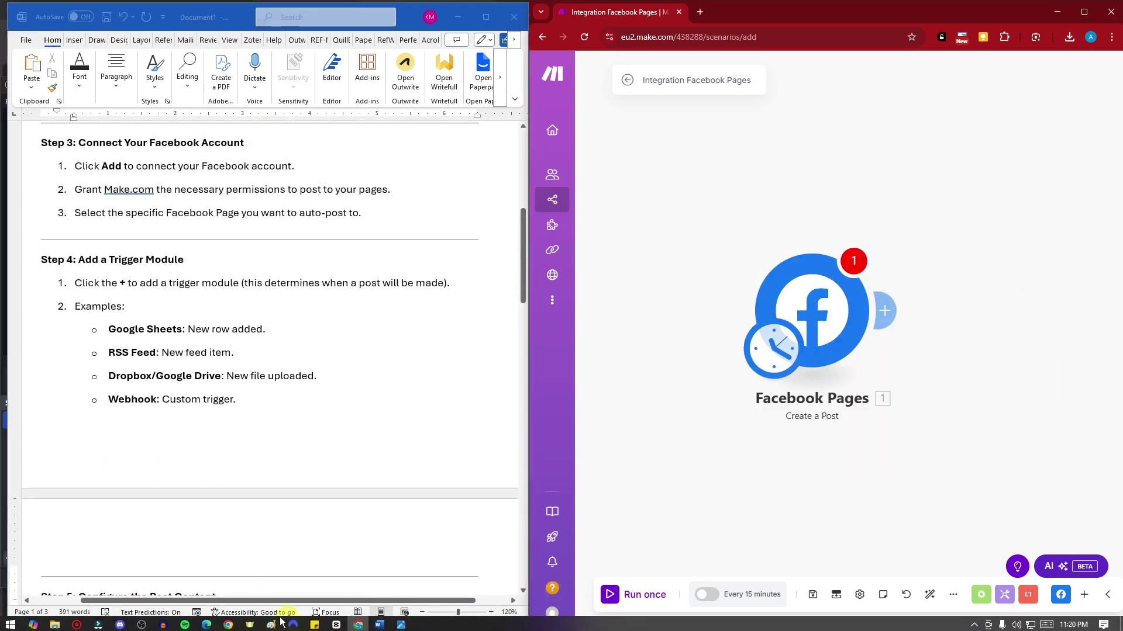